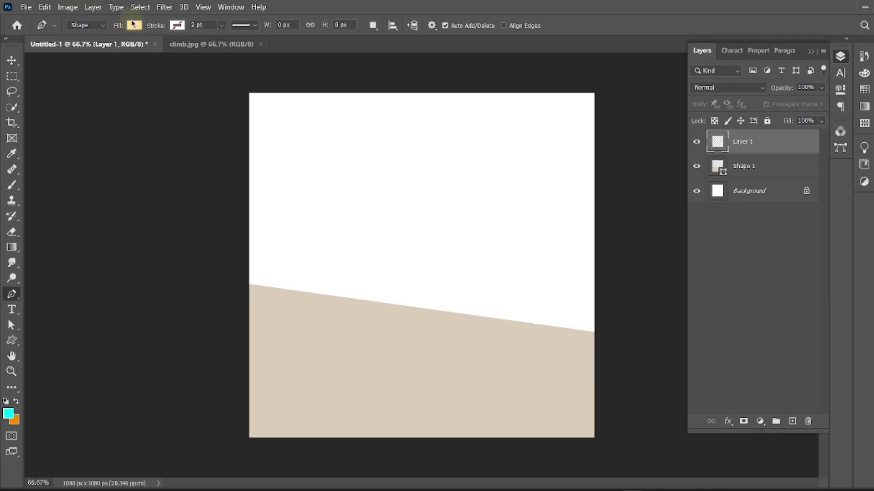
Draw a closed four-sided yellow shape about 1161 by 462 px across the middle of the canvas with the Pen tool
left_click(244, 209)
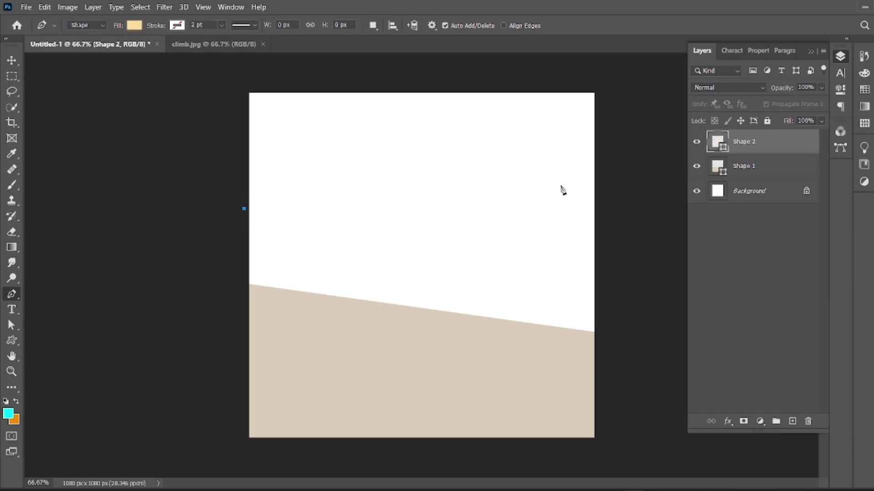
left_click(607, 189)
left_click(603, 336)
left_click(236, 325)
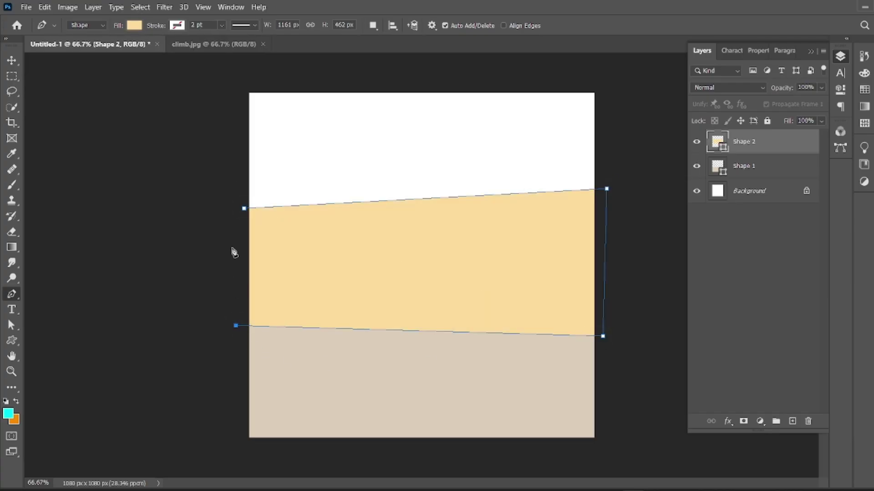
left_click(245, 210)
Nudge the yellow shape slightly upward and place the beige foreground shape's layer above it
left_click(12, 62)
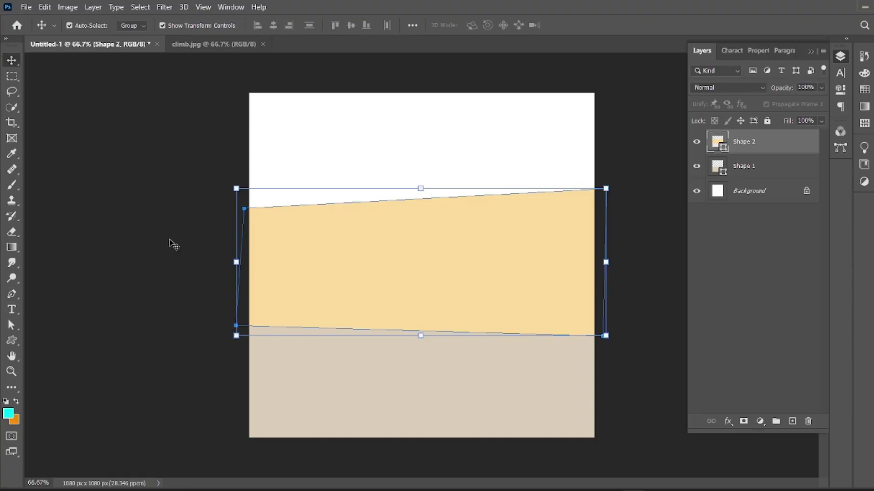
mouse_move(384, 261)
left_mouse_down()
mouse_move(382, 250)
mouse_move(383, 259)
left_mouse_up()
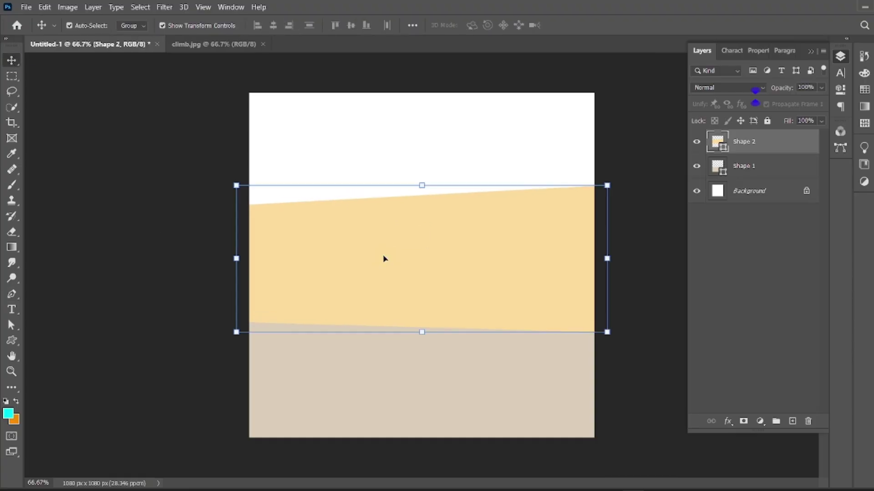
left_click_drag(747, 166, 750, 137)
left_click(663, 224)
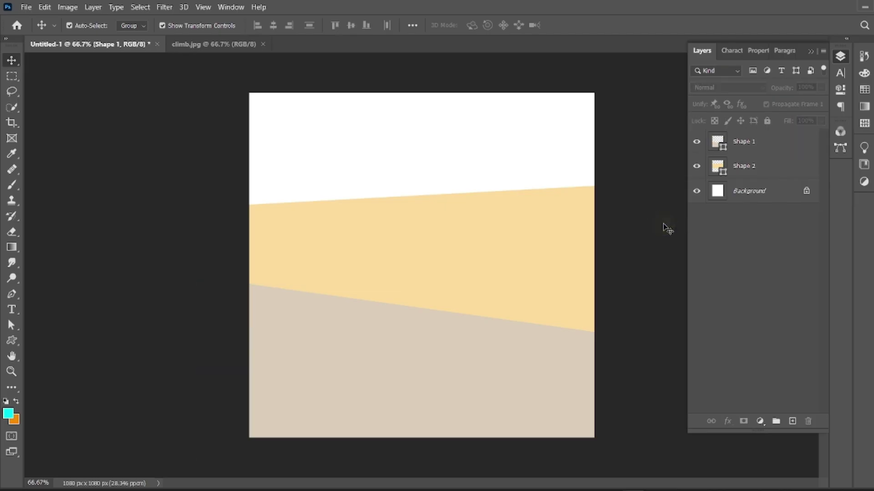
On a new layer, lasso a low hill along the left part of the horizon and fill it with the foreground ground's beige (dacdb9)
left_click(792, 421)
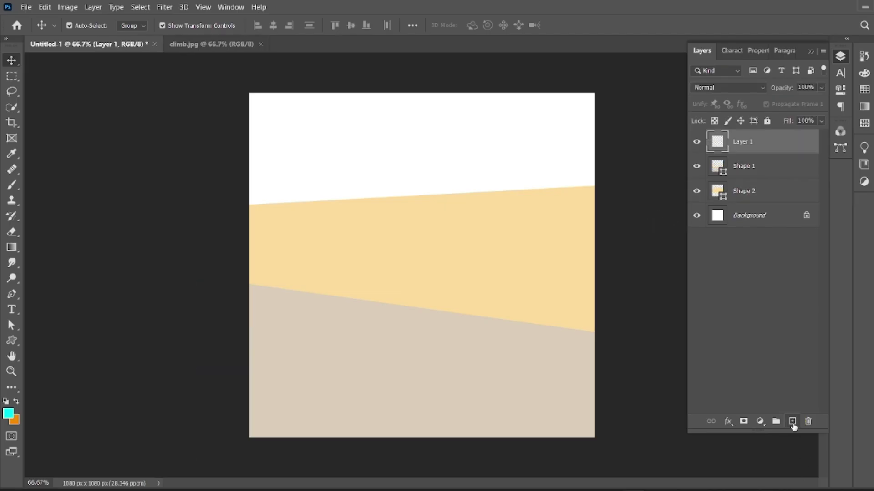
left_click(11, 91)
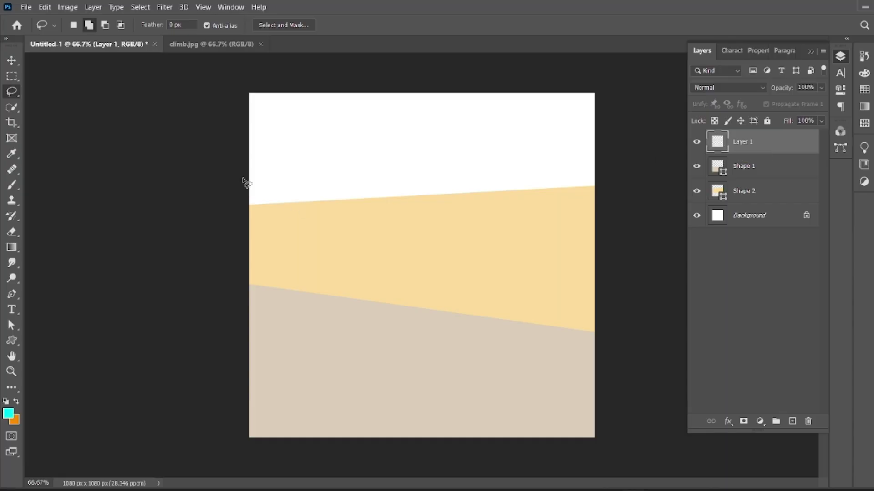
mouse_move(242, 188)
left_mouse_down()
mouse_move(272, 169)
mouse_move(405, 175)
mouse_move(432, 195)
mouse_move(263, 210)
mouse_move(247, 205)
mouse_move(249, 184)
left_mouse_up()
left_click(8, 413)
left_click(389, 358)
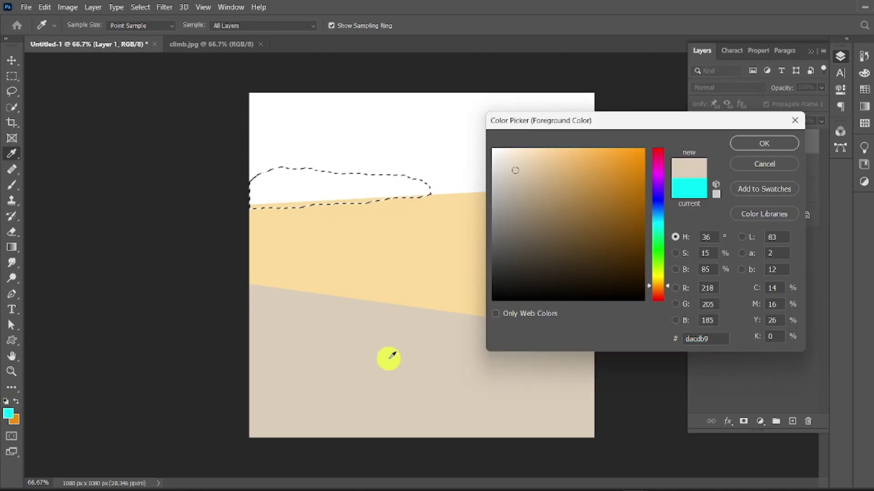
left_click(752, 145)
key("alt+BackSpace")
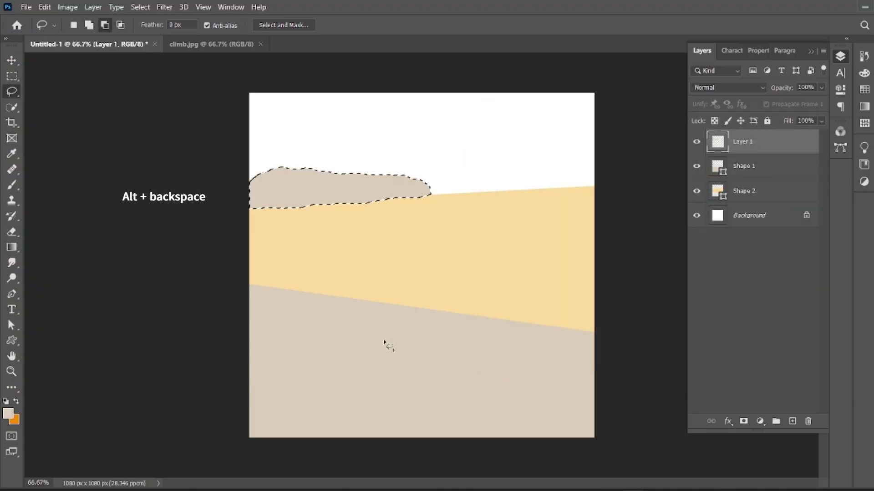
key("ctrl+d")
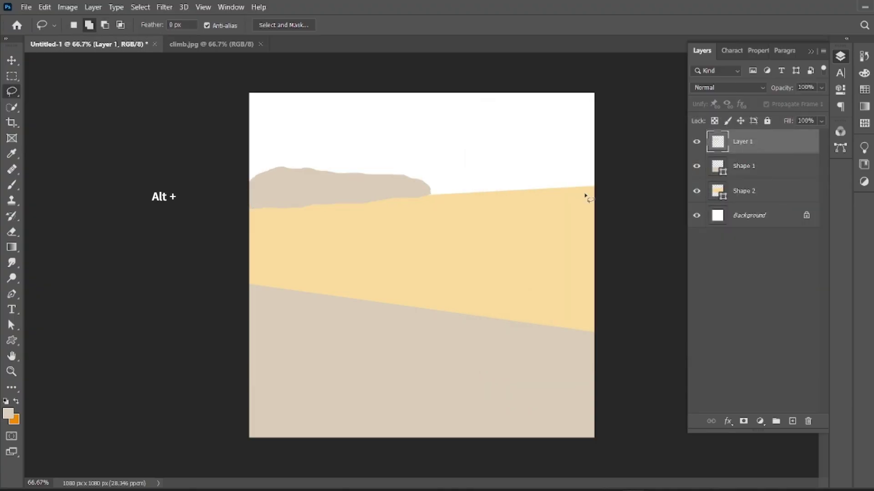
On another new layer, lasso a hill rising toward the canvas's right edge and fill it with the same beige
left_click(792, 421)
mouse_move(433, 195)
left_mouse_down()
mouse_move(596, 154)
mouse_move(601, 191)
mouse_move(431, 194)
left_mouse_up()
key("alt+BackSpace")
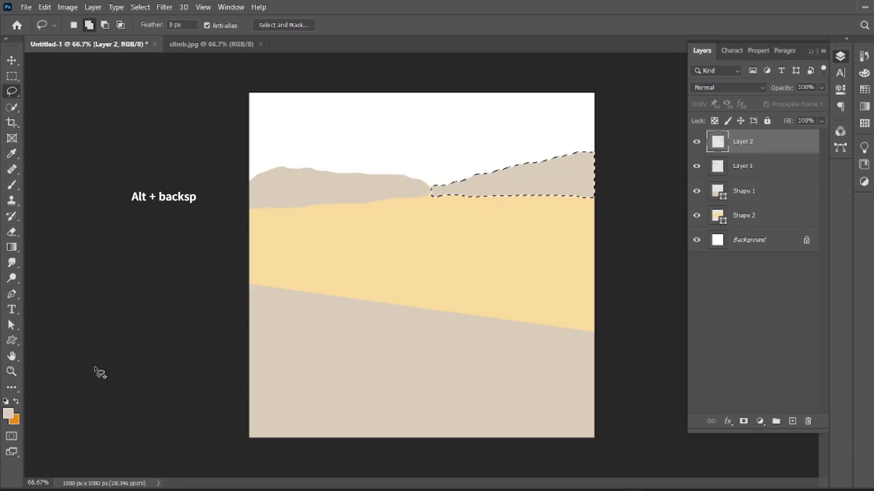
key("ctrl+d")
Fill a lassoed distant hill between the other two with eedfc8 on a new layer, and place that layer directly above Background
left_click(792, 421)
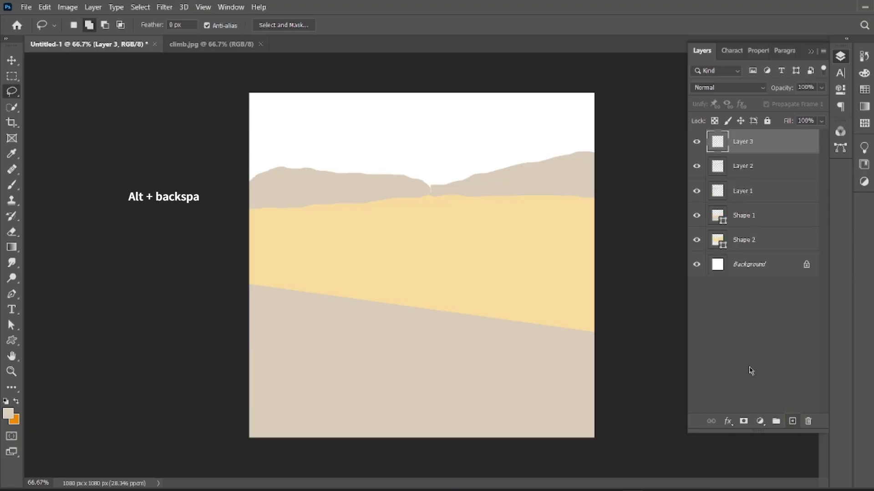
mouse_move(359, 175)
left_mouse_down()
mouse_move(441, 156)
mouse_move(503, 169)
mouse_move(498, 186)
mouse_move(467, 205)
mouse_move(411, 206)
mouse_move(359, 174)
left_mouse_up()
left_click(8, 414)
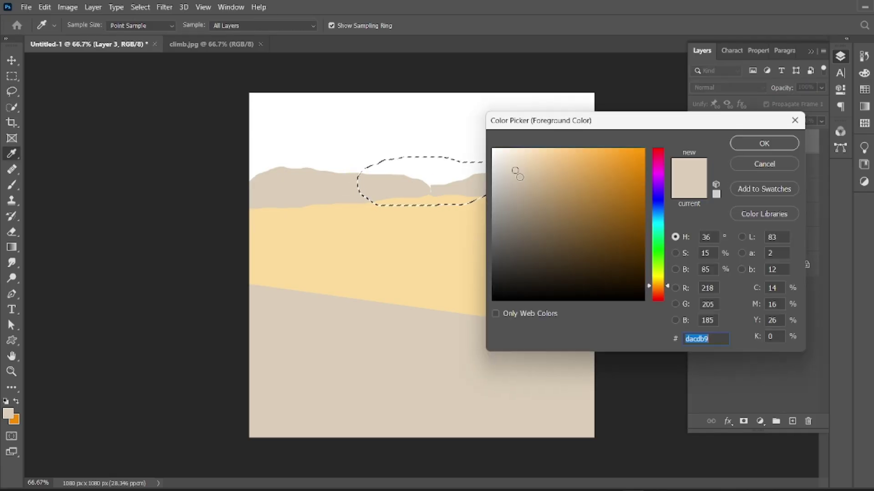
left_click(517, 159)
left_click(764, 143)
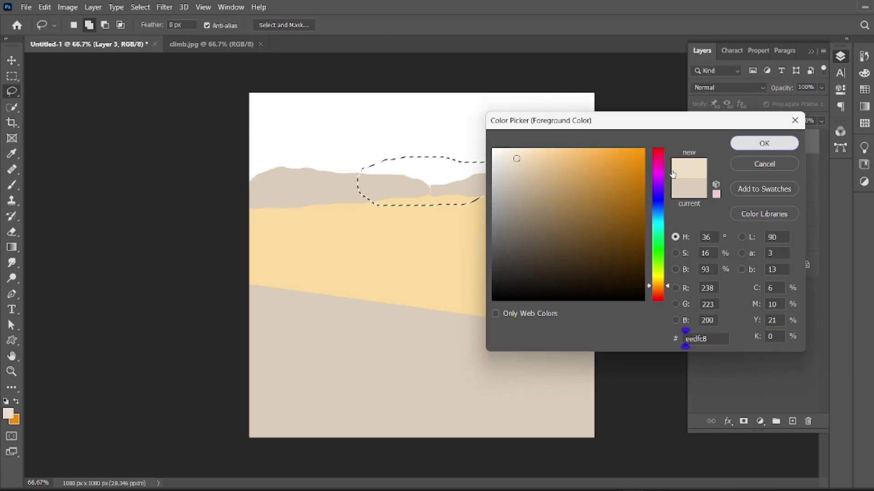
key("alt+BackSpace")
key("ctrl+d")
left_click_drag(742, 141, 751, 254)
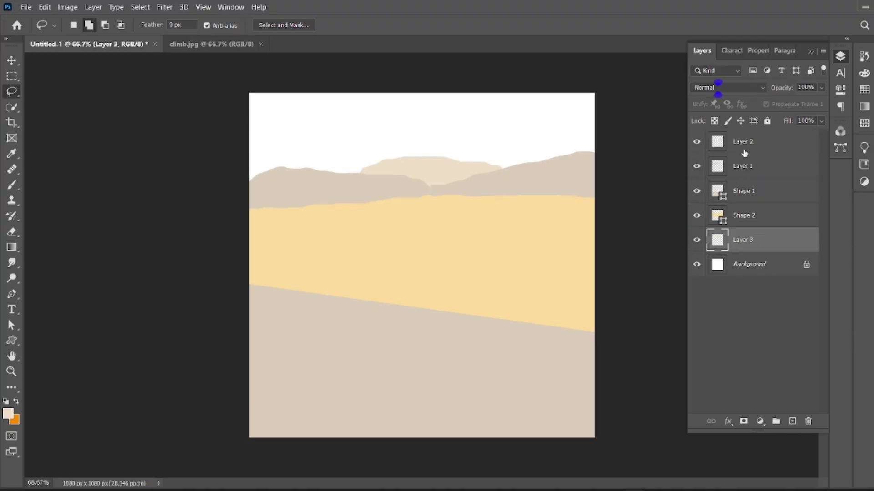
Add a new layer above the left hill's layer (Layer 1) and clip it to that hill
left_click(741, 167)
left_click(793, 422)
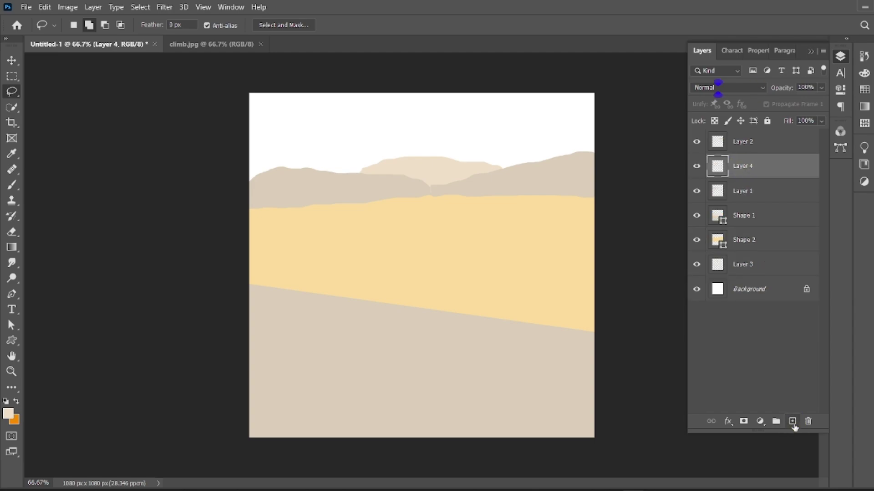
right_click(746, 164)
left_click(769, 219)
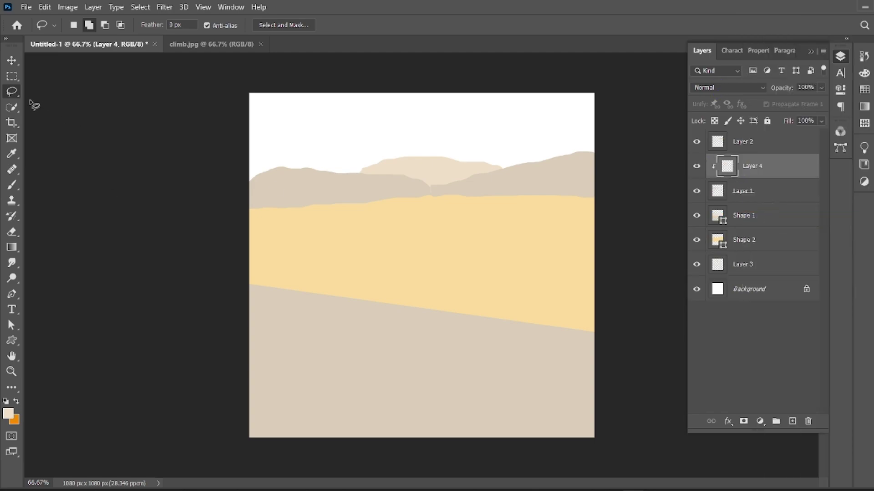
Lasso small shadow patches at the left and right ends of the left hill and fill them with grey 8d8a86
mouse_move(246, 199)
left_mouse_down()
mouse_move(268, 193)
mouse_move(282, 203)
mouse_move(252, 210)
mouse_move(249, 199)
left_mouse_up()
left_click(8, 413)
left_click(499, 217)
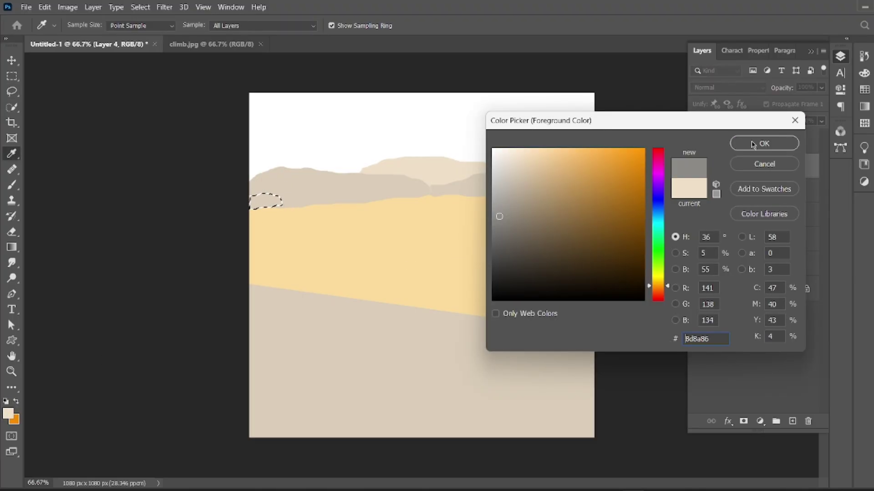
left_click(753, 144)
key("alt+BackSpace")
key("ctrl+d")
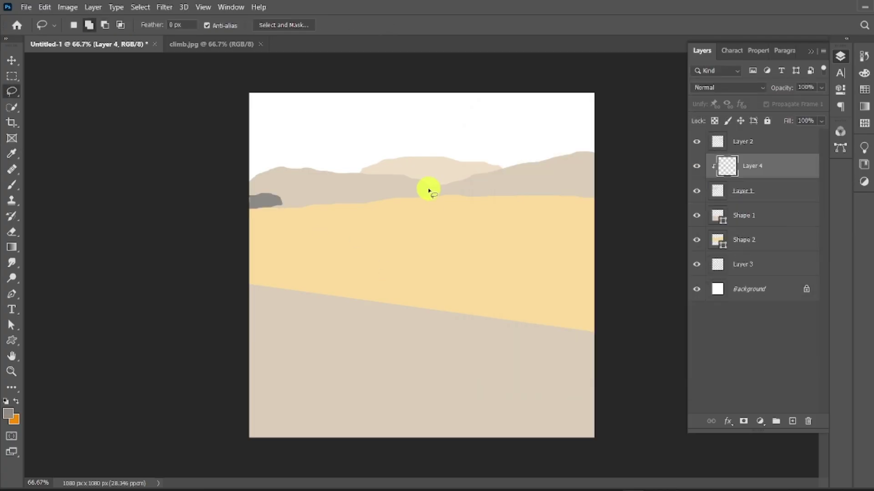
mouse_move(428, 191)
left_mouse_down()
mouse_move(407, 196)
mouse_move(429, 191)
left_mouse_up()
key("alt+BackSpace")
Add a new layer above the right hill's layer (Layer 2) and clip it to that hill
left_click(747, 142)
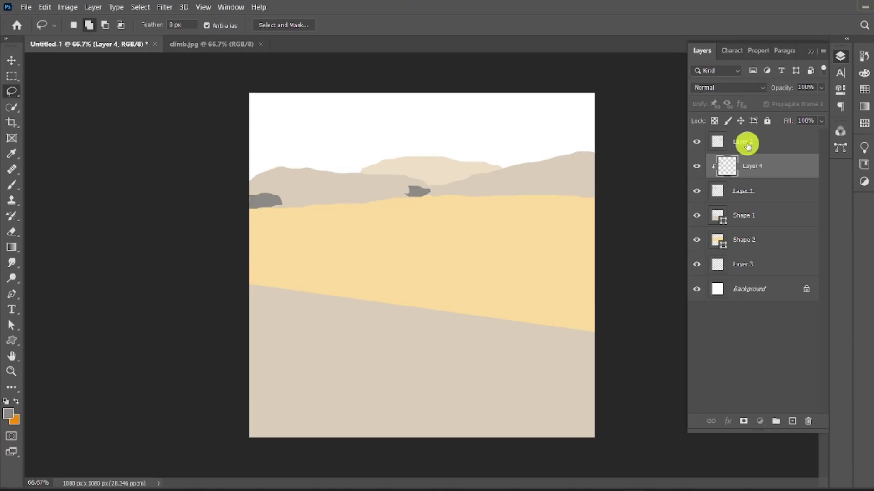
left_click(792, 421)
right_click(740, 139)
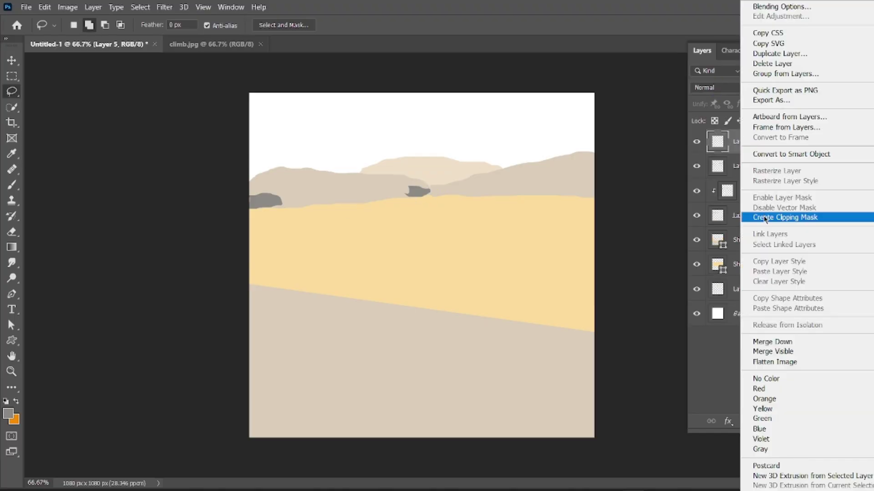
left_click(782, 217)
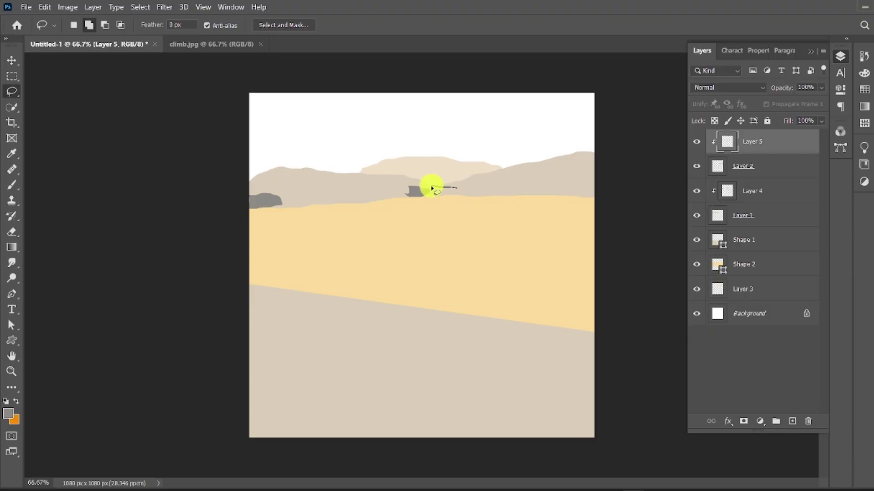
Lasso shadow patches at the left and right ends of the right hill and fill them with the same grey
left_click_drag(440, 199, 459, 188)
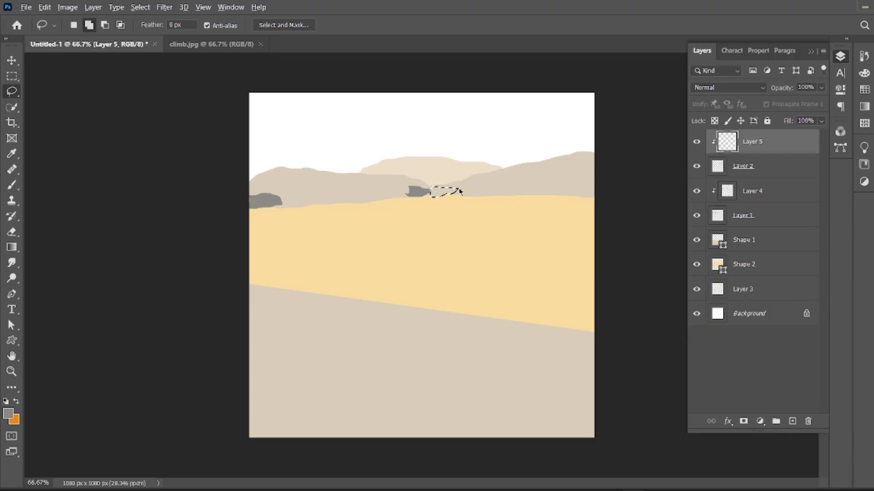
key("alt+BackSpace")
mouse_move(596, 166)
left_mouse_down()
mouse_move(556, 196)
mouse_move(588, 204)
mouse_move(611, 168)
left_mouse_up()
key("alt+BackSpace")
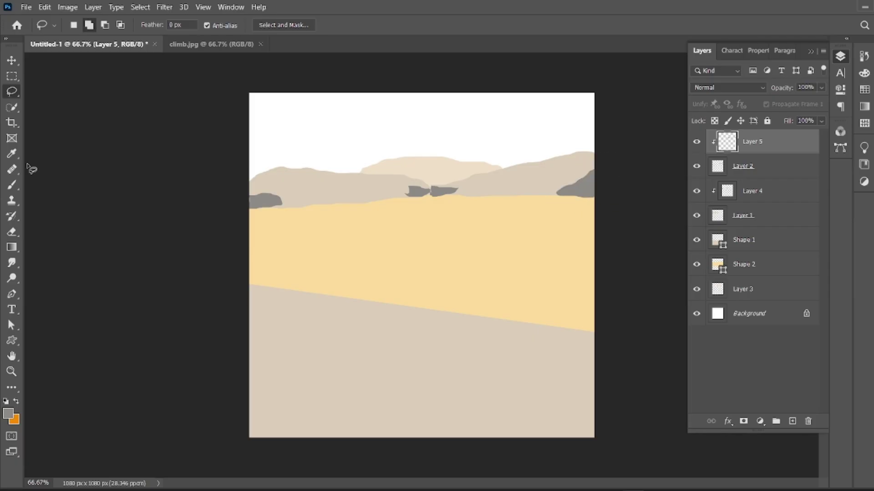
Soften the upper edges of the grey shadow patches on both hills with the Eraser and add an empty layer on top
left_click(11, 231)
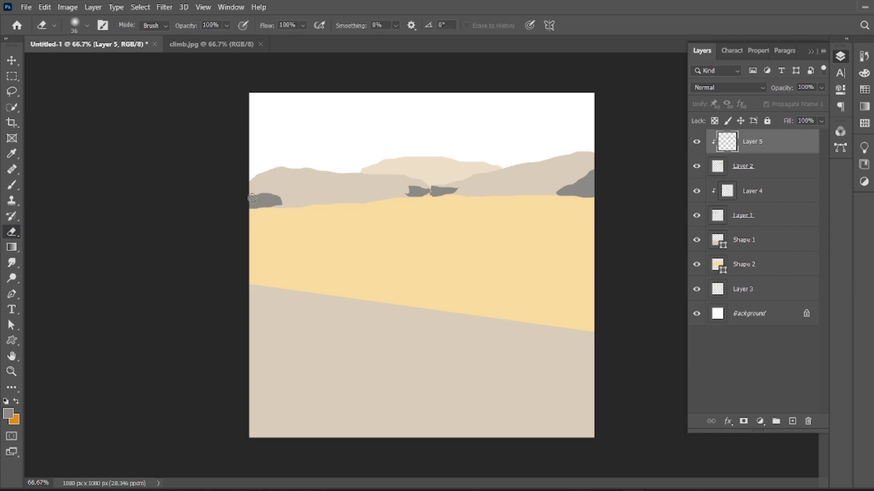
left_click(792, 422)
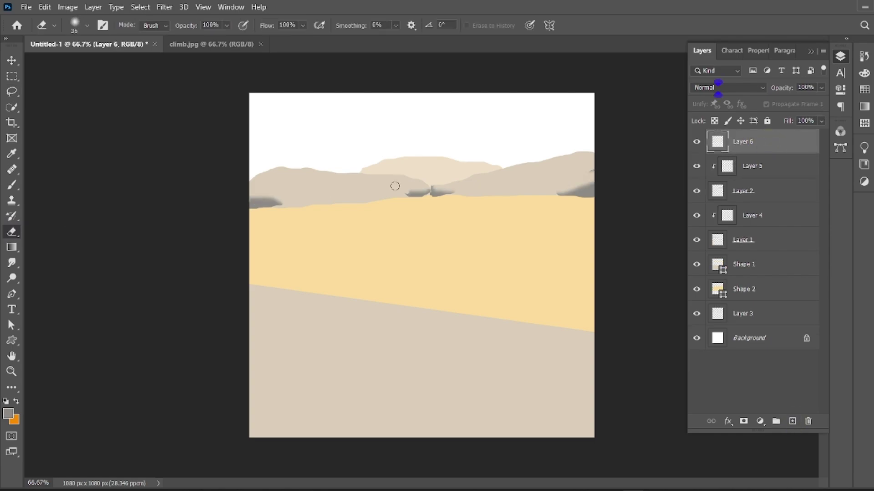
Choose the Bristle Brush Tree from the Leaf Trees shapes for the Custom Shape tool and set the foreground color to black (000000)
left_click(12, 341)
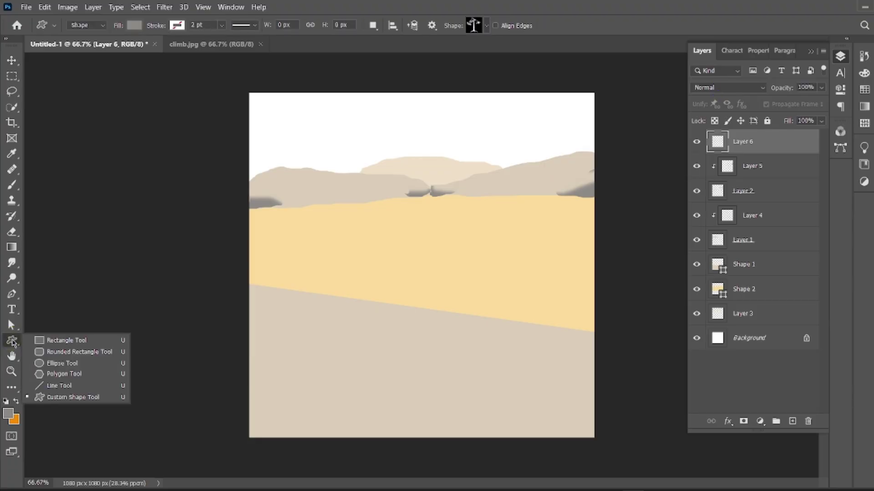
left_click(59, 398)
left_click(477, 27)
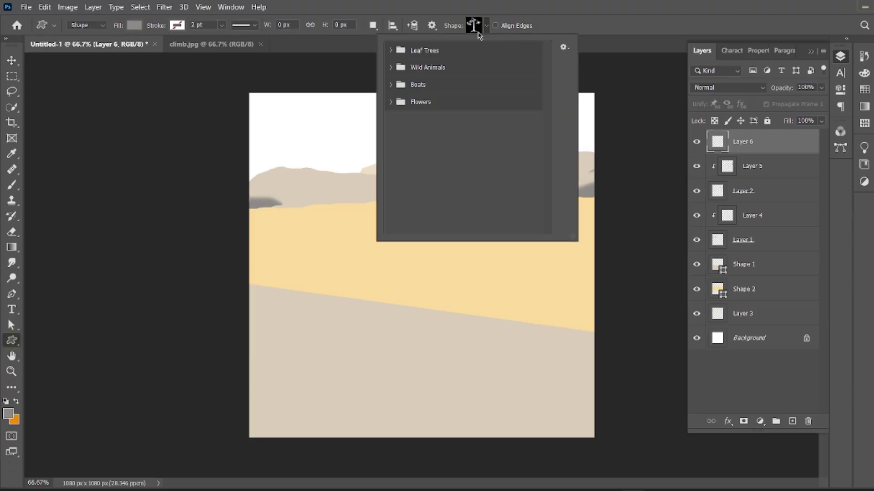
left_click(391, 50)
left_click(500, 69)
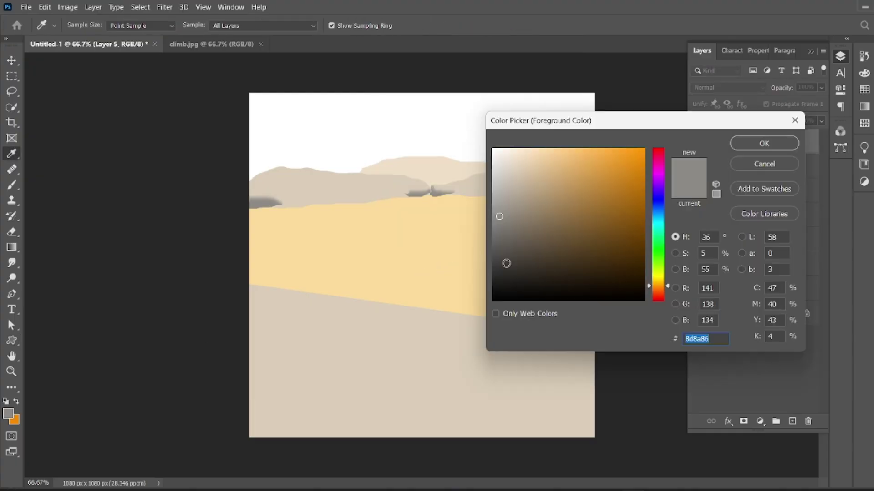
left_click(492, 299)
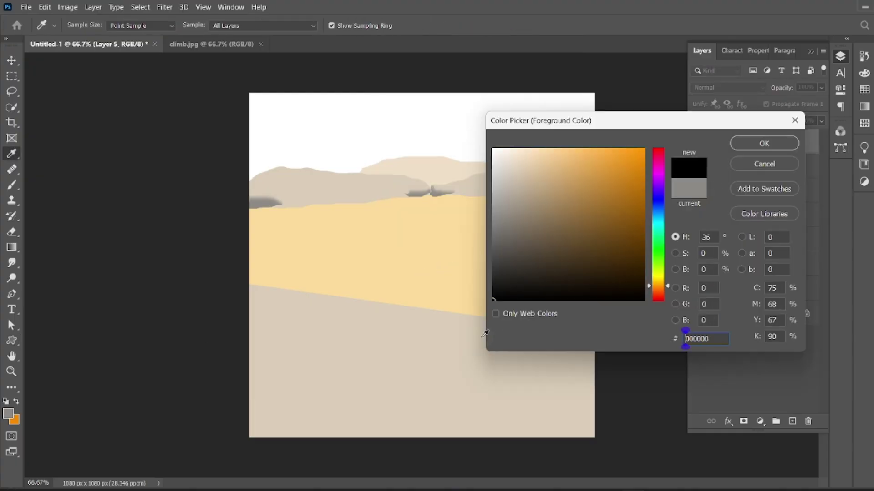
left_click(764, 144)
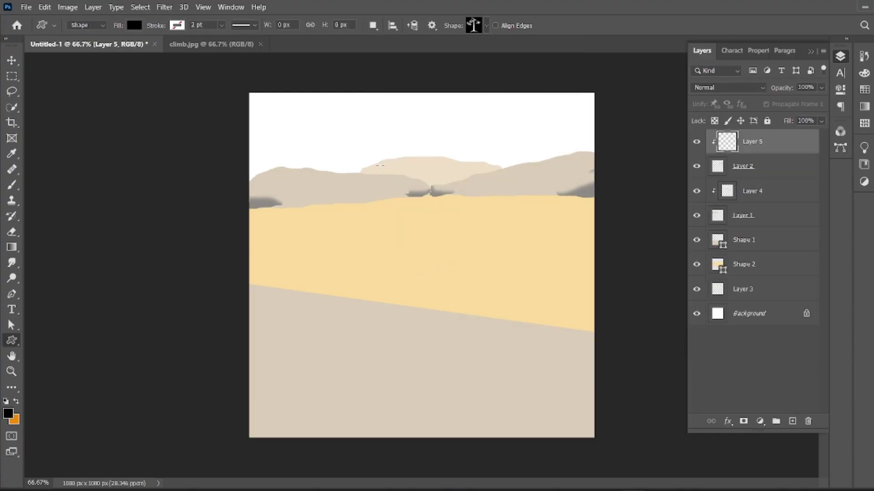
Draw the tree about 158 px wide and high on the left half of the yellow band and move it slightly up and left
left_click_drag(331, 240, 381, 318)
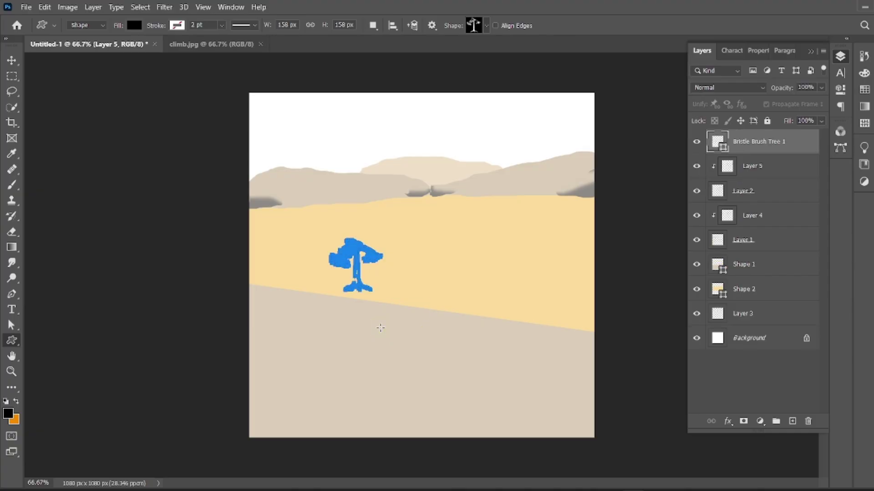
key("v")
left_click_drag(359, 266, 345, 247)
left_click(671, 276)
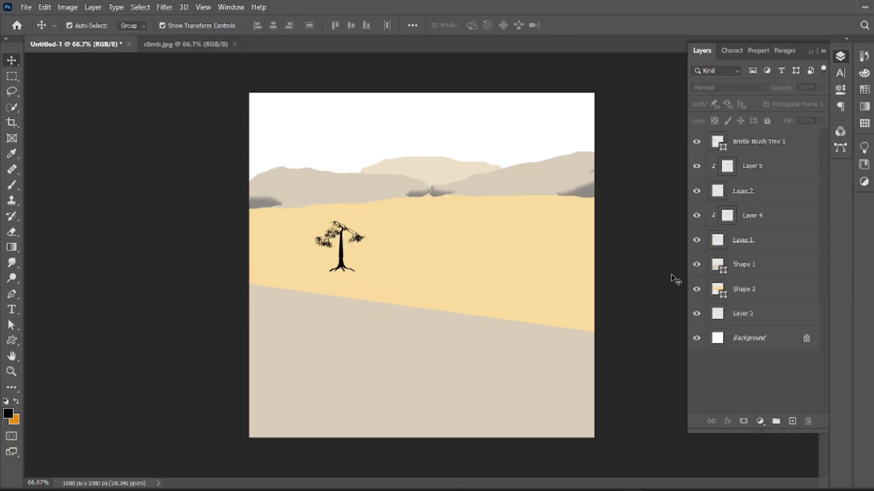
Add an empty layer directly beneath the tree layer and set the Brush size to 51 px
left_click(757, 146)
left_click(792, 420)
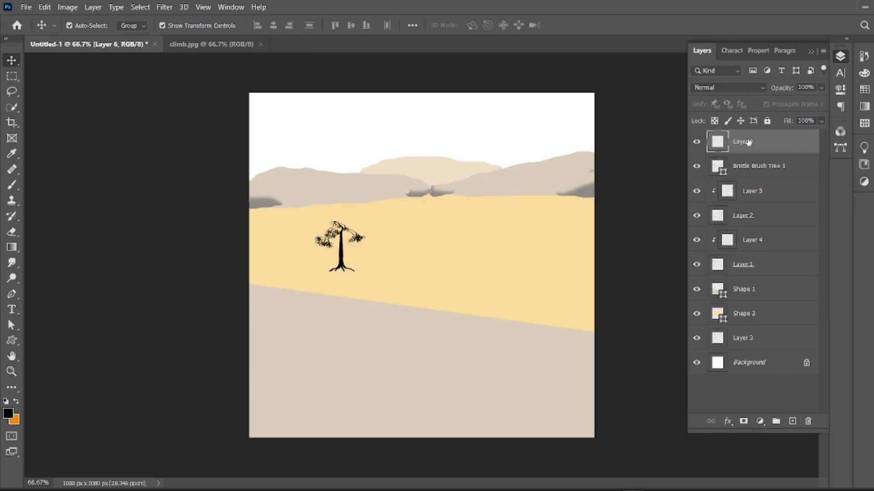
left_click_drag(747, 176, 747, 178)
left_click(13, 185)
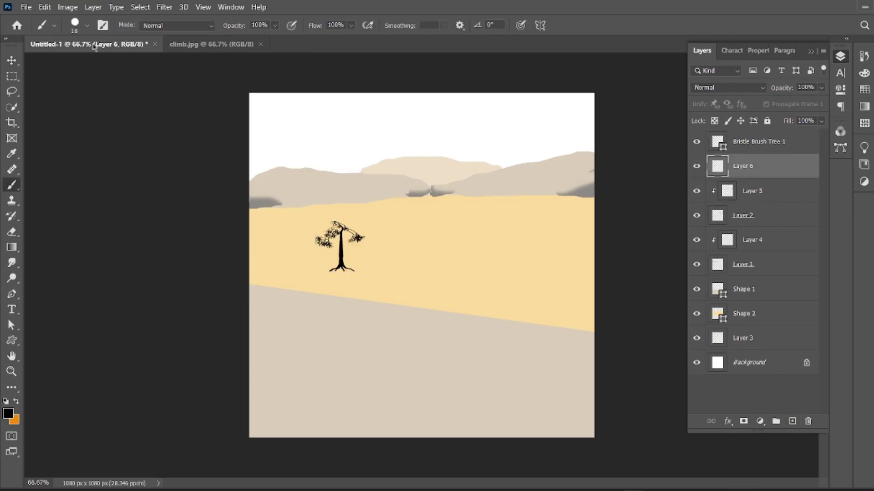
left_click(87, 26)
left_click_drag(95, 64, 87, 63)
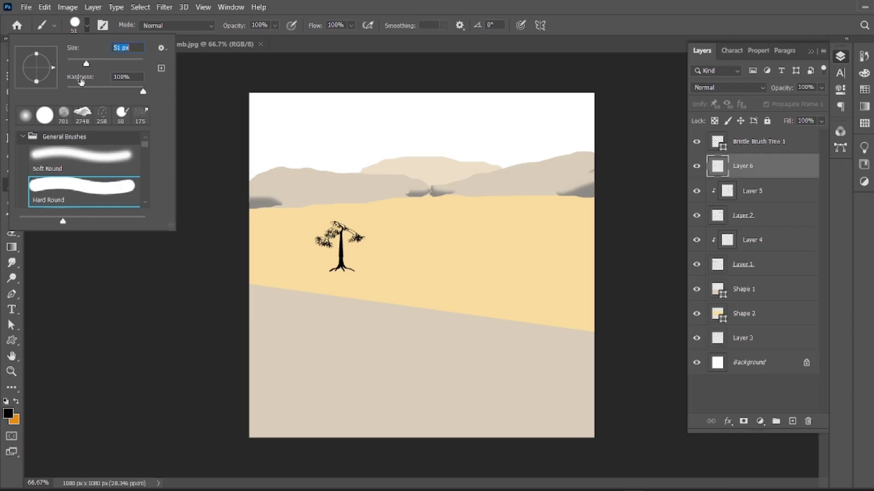
left_click_drag(37, 53, 36, 65)
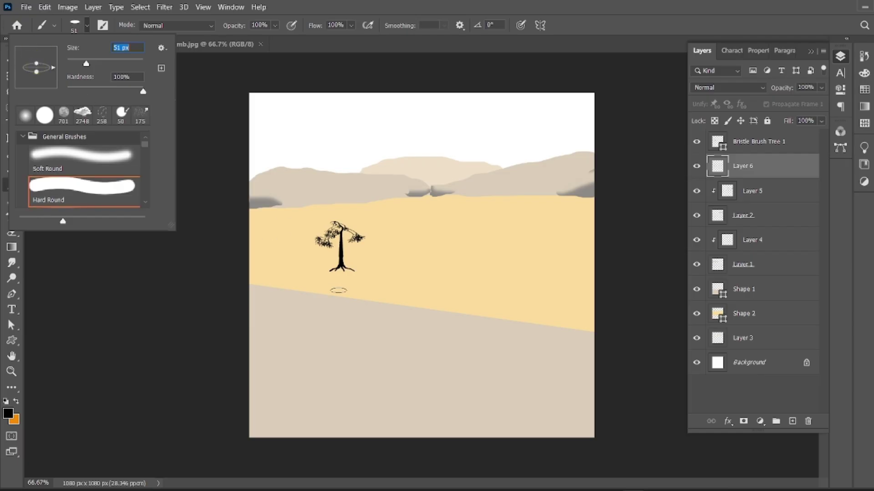
left_click(341, 270)
key("ctrl+z")
Paint a soft black shadow at the tree's base with a single dab of a vertically flattened Soft Round brush
left_click(87, 26)
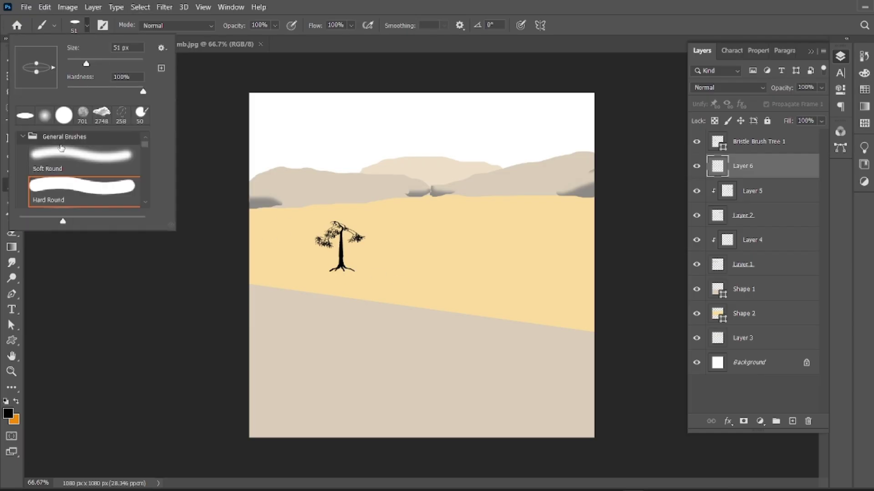
left_click(84, 159)
left_click_drag(36, 54, 37, 69)
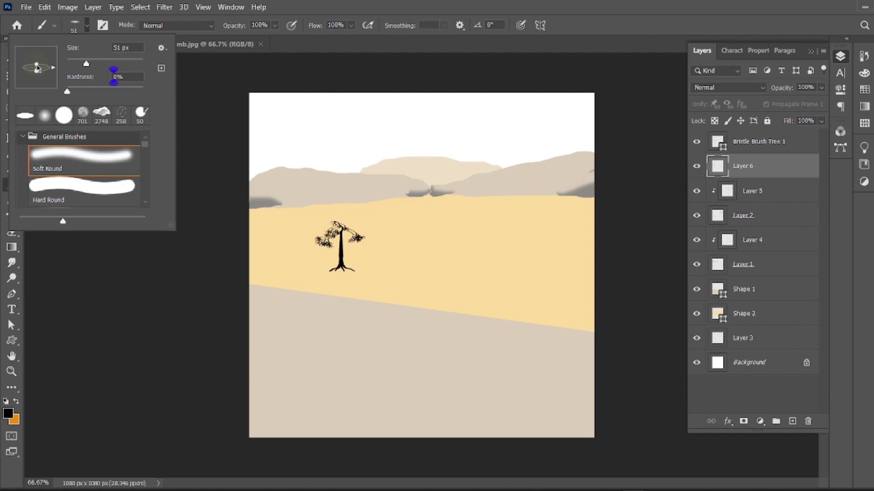
left_click(341, 268)
left_click(12, 60)
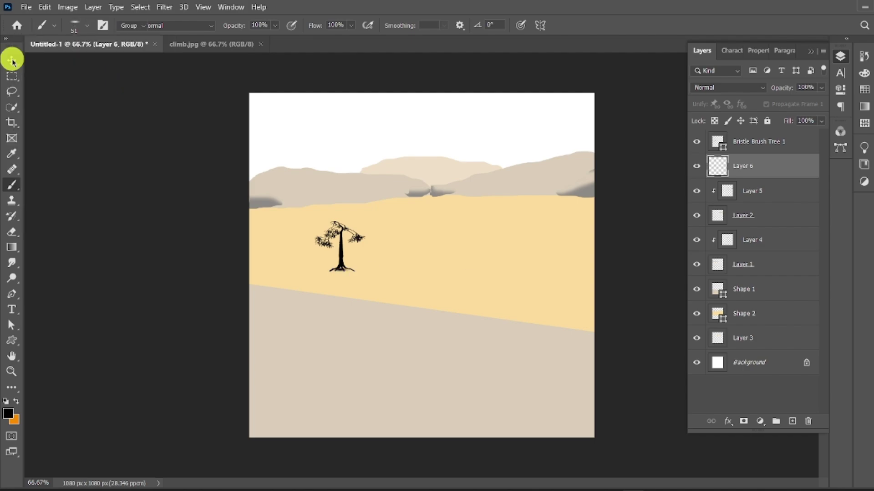
left_click(189, 160)
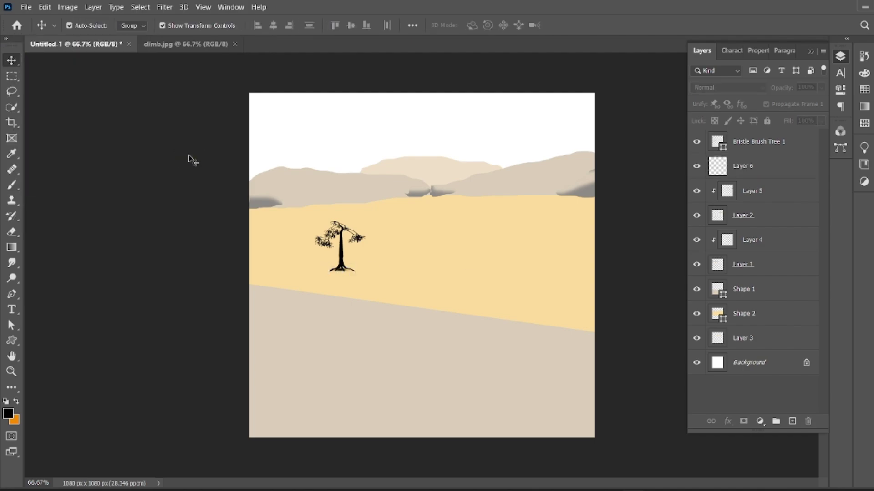
Add an empty layer on top and set the Pen tool's shape fill to bright yellow
left_click(792, 420)
left_click(13, 300)
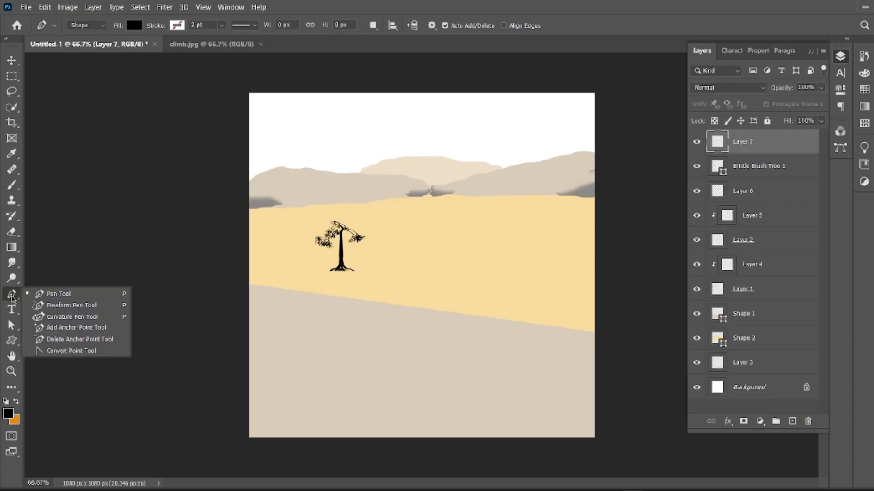
left_click(134, 26)
left_click(187, 86)
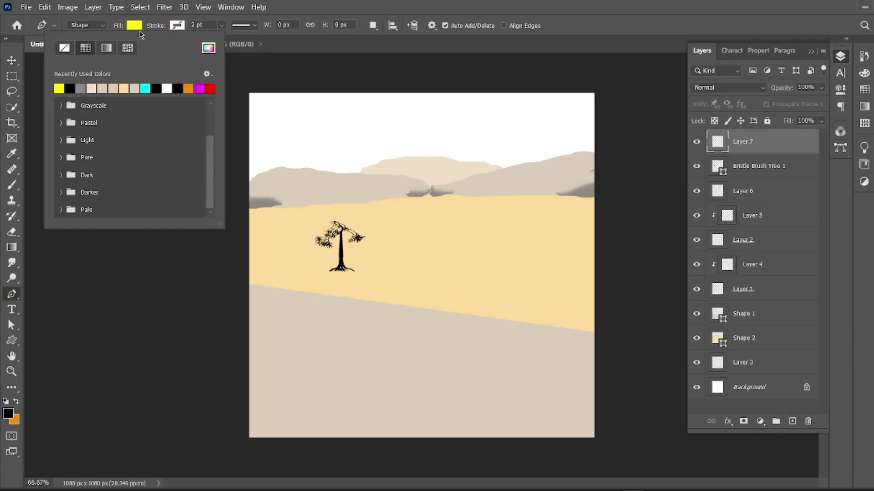
key("Return")
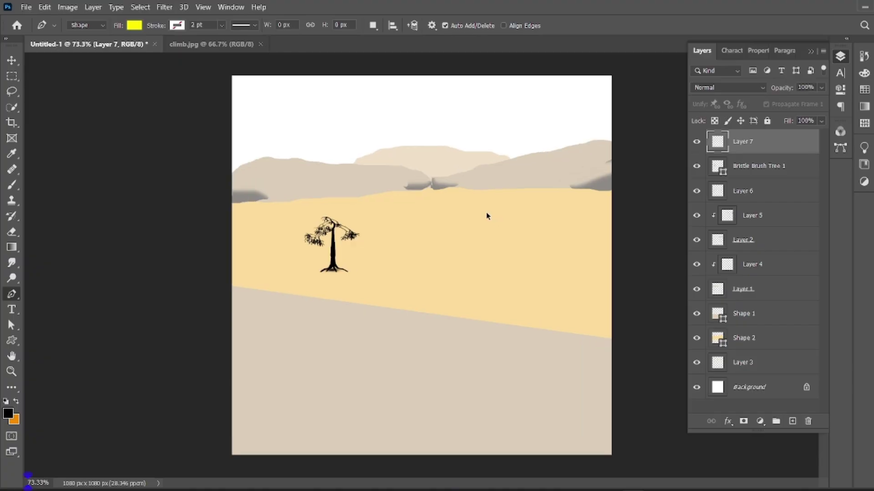
Draw a closed yellow lightning bolt about 368 x 454 px, from the yellow band down to a point in the beige foreground
scroll(486, 212, "up", 1)
left_click(499, 206)
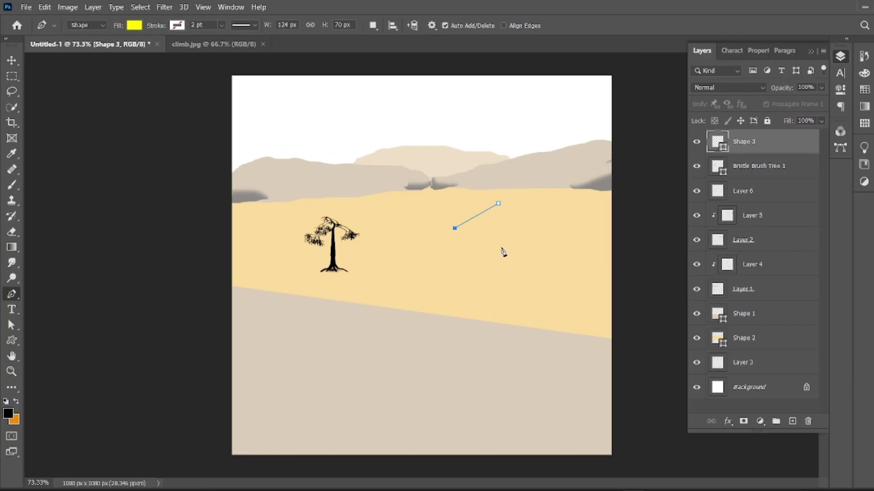
left_click(418, 312)
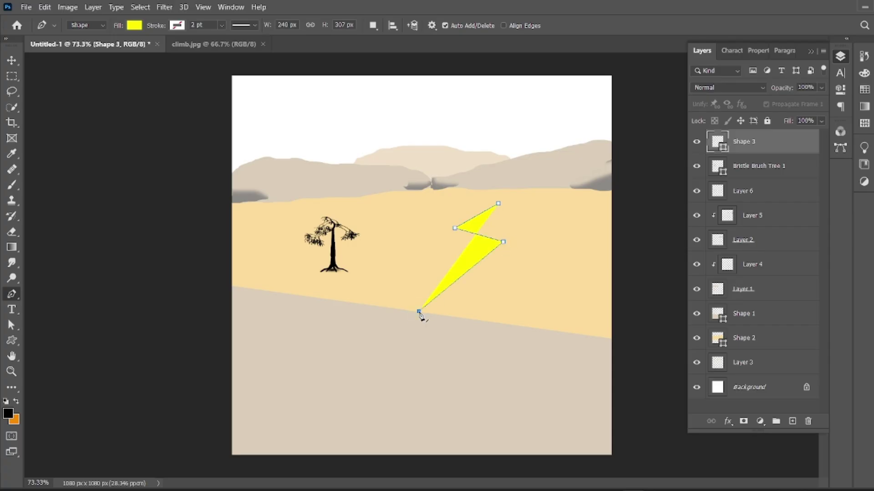
left_click(418, 363)
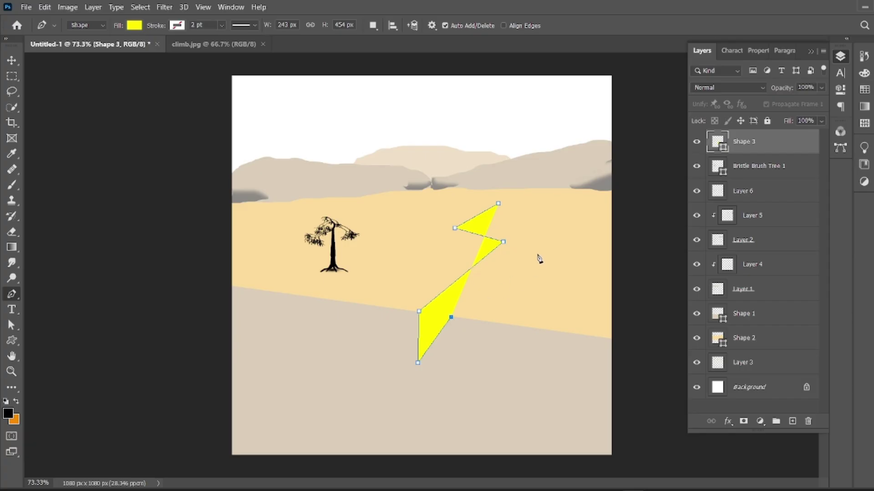
left_click(547, 238)
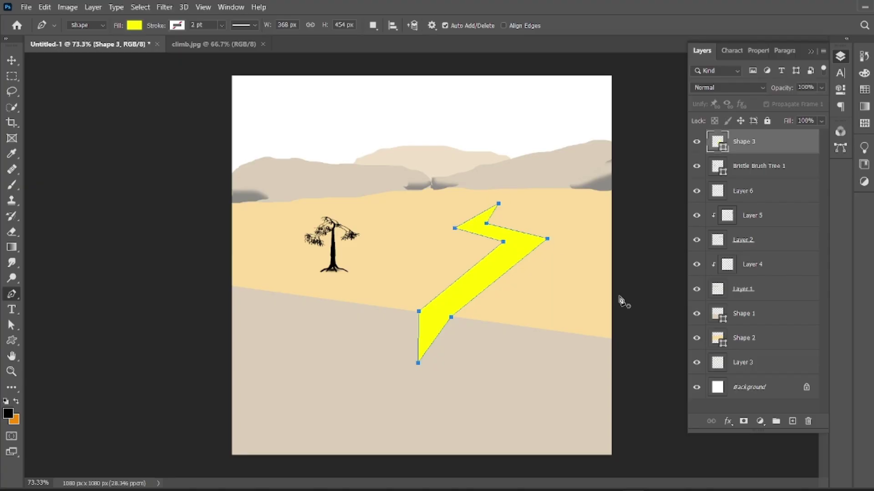
left_click(11, 60)
Add an empty layer above the lightning bolt and select a rectangle around the bolt's lower tip
left_click(792, 422)
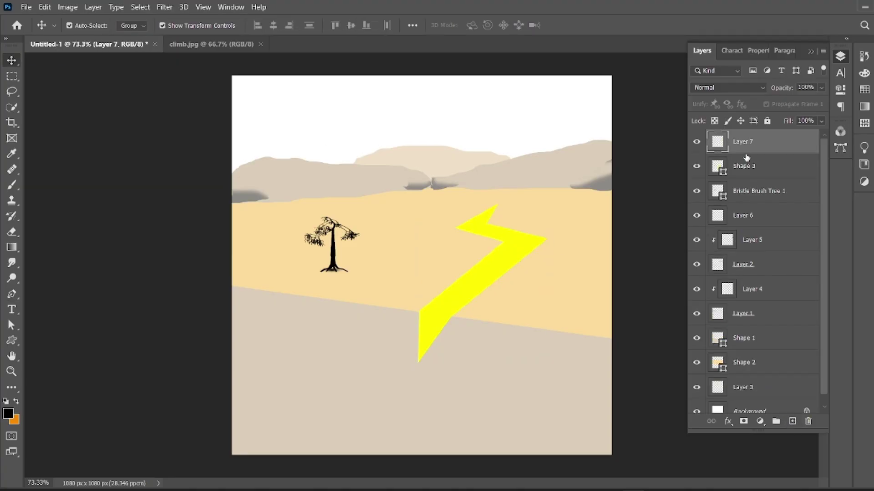
left_click(12, 76)
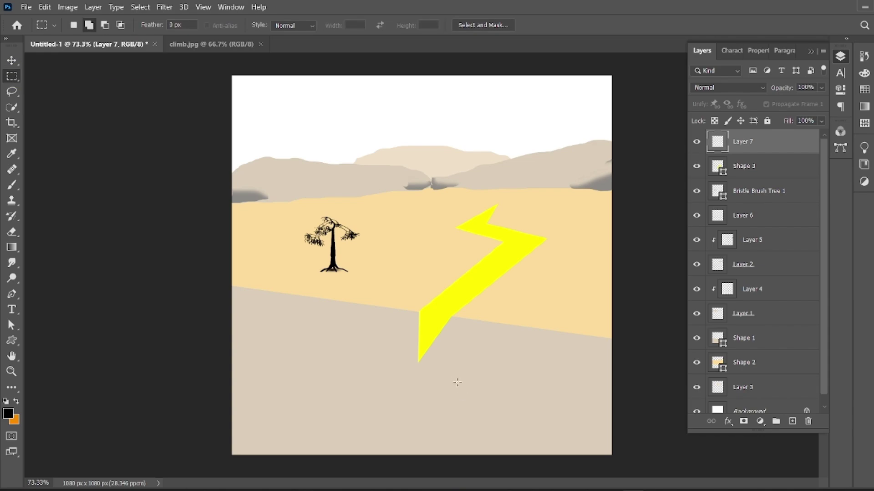
left_click_drag(407, 311, 463, 377)
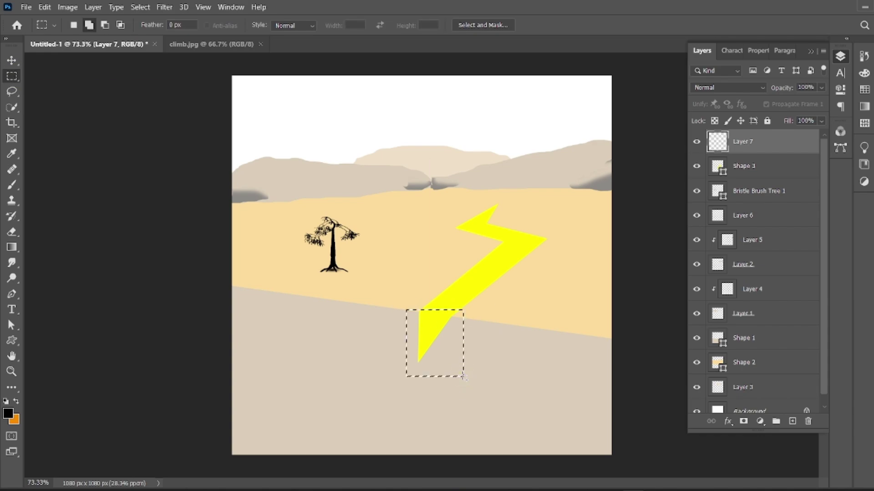
Set the foreground color to dark yellow (b8b804) and fill the rectangular selection with it
left_click(8, 414)
left_click(658, 276)
left_click(622, 169)
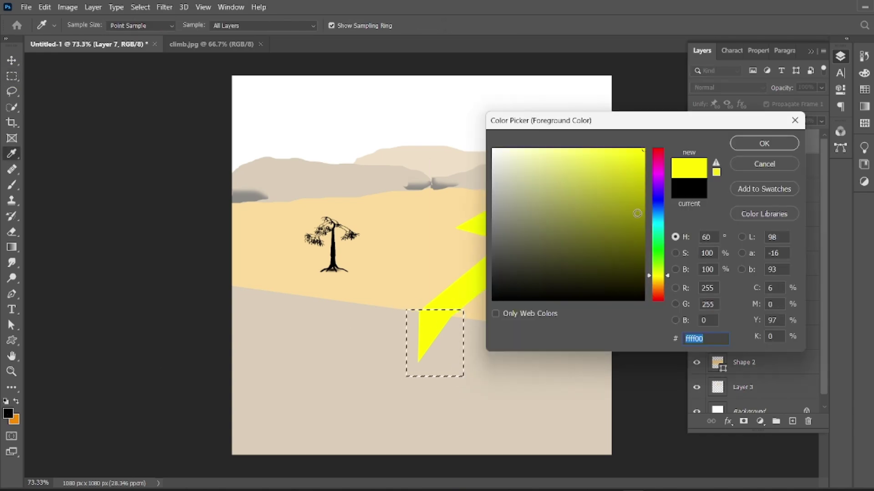
left_click(637, 209)
left_click_drag(637, 209, 638, 185)
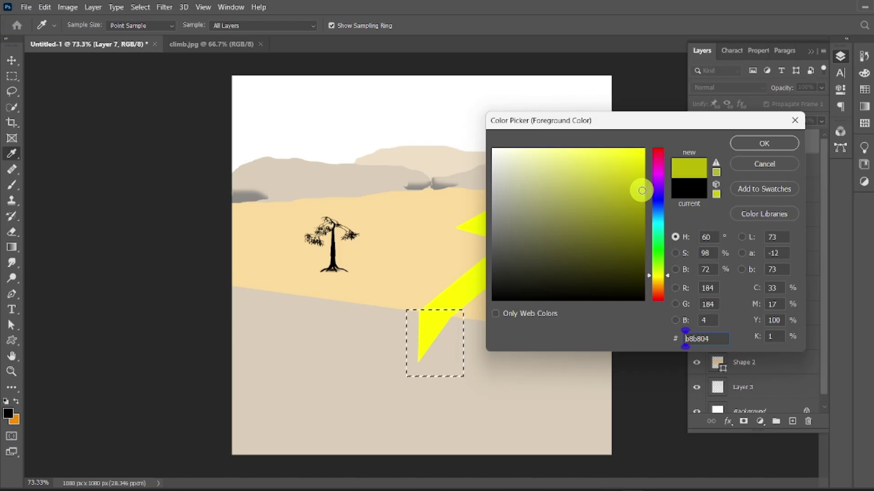
left_click(759, 142)
key("alt+BackSpace")
Clip the dark yellow patch to the lightning bolt shape and clear the selection
right_click(764, 142)
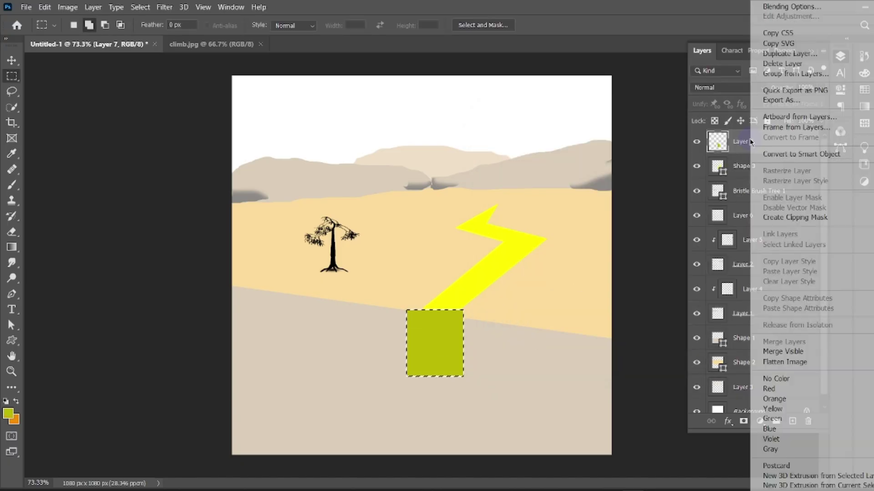
left_click(774, 217)
key("ctrl+d")
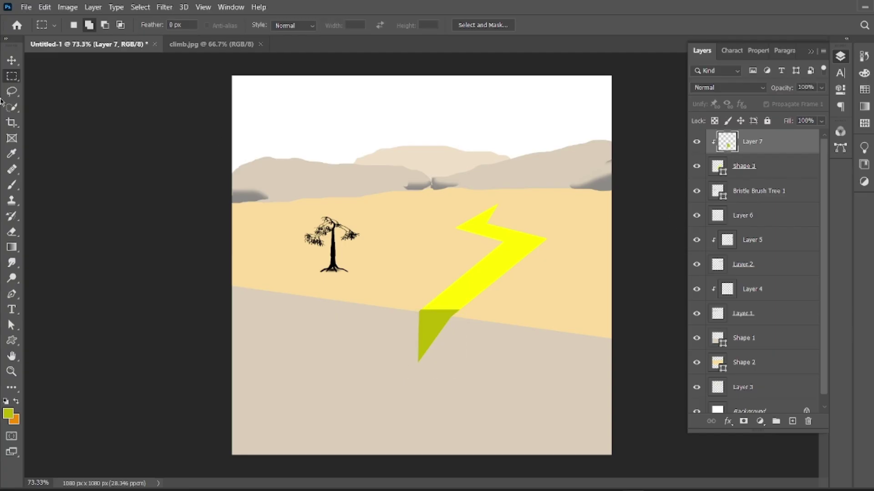
Rotate the dark yellow patch about 7° and move it so its upper edge follows the foreground's sloping edge
key("v")
left_click_drag(471, 304, 477, 311)
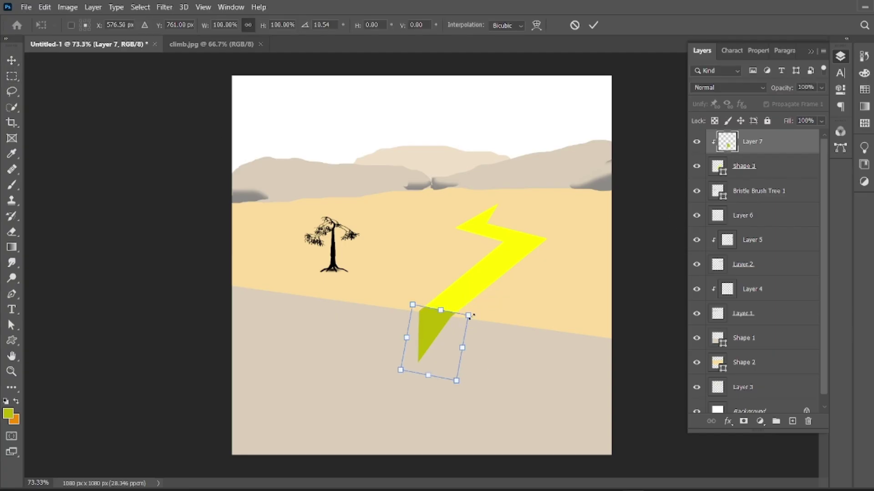
left_click_drag(432, 331, 434, 335)
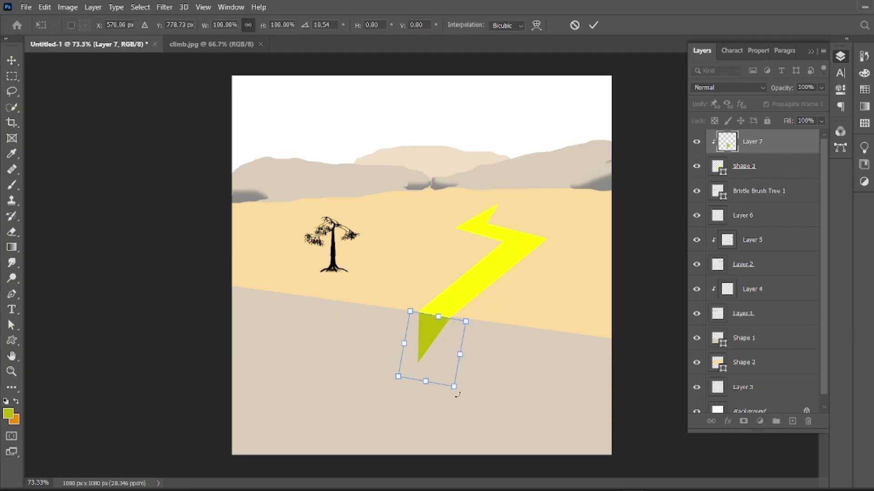
left_click_drag(457, 394, 458, 390)
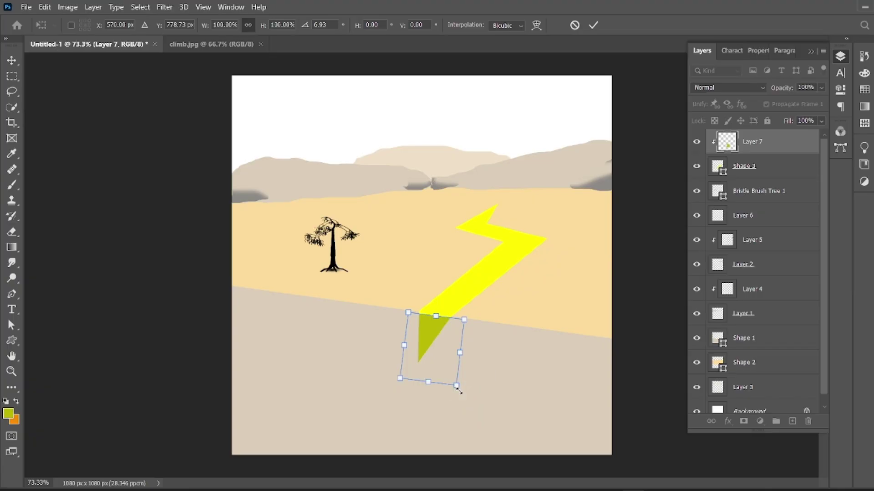
left_click(598, 28)
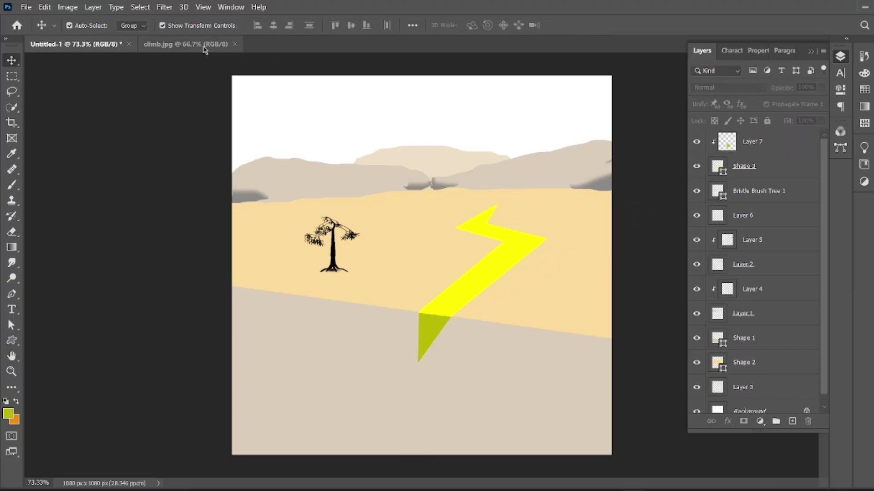
Bring the climber from climb.jpg into the illustration, scale it to about 33.56% and hang its raised hand from the bolt's tip
left_click(186, 44)
left_click_drag(520, 178, 505, 232)
left_click_drag(450, 283, 421, 363)
scroll(416, 445, "up", 4)
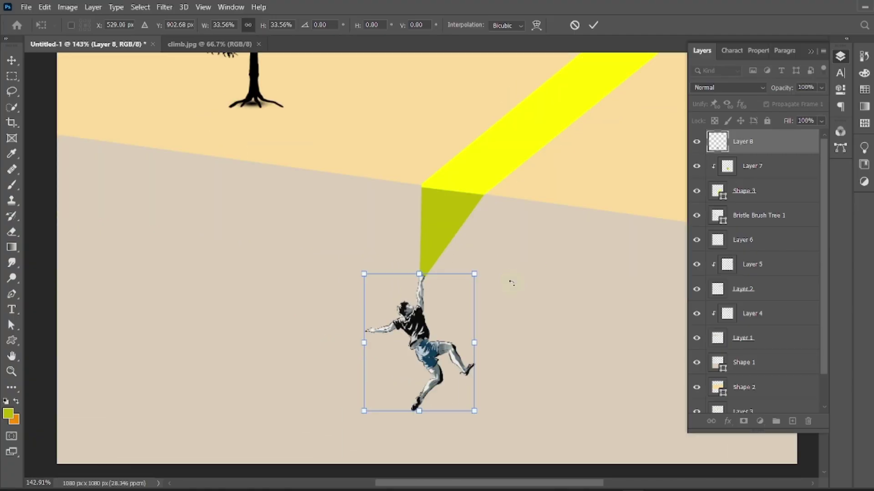
key("Return")
left_click(511, 282)
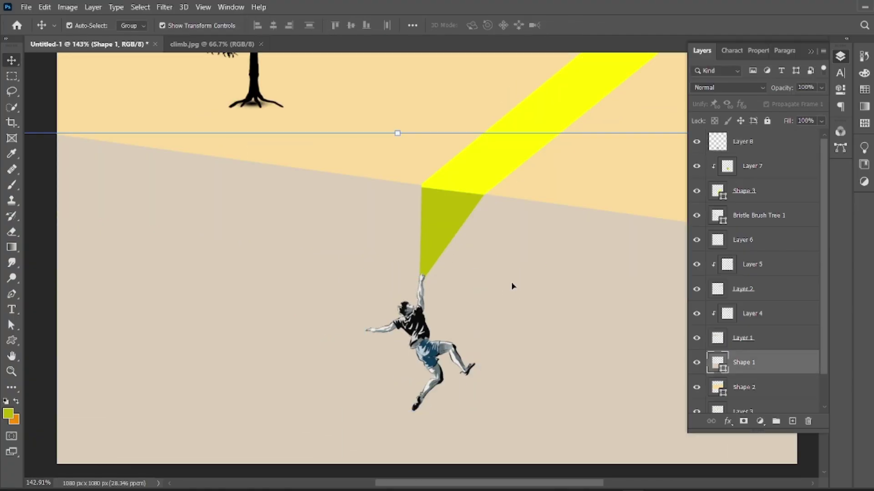
left_click(414, 322)
left_click(516, 304)
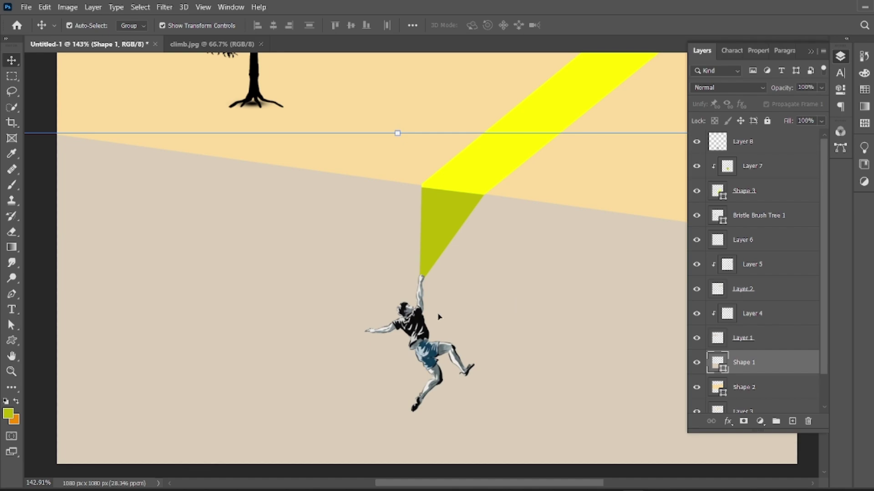
Increase the climber's contrast with Levels by moving the input black and white points inward and raising the output black level
left_click(417, 324)
key("ctrl+l")
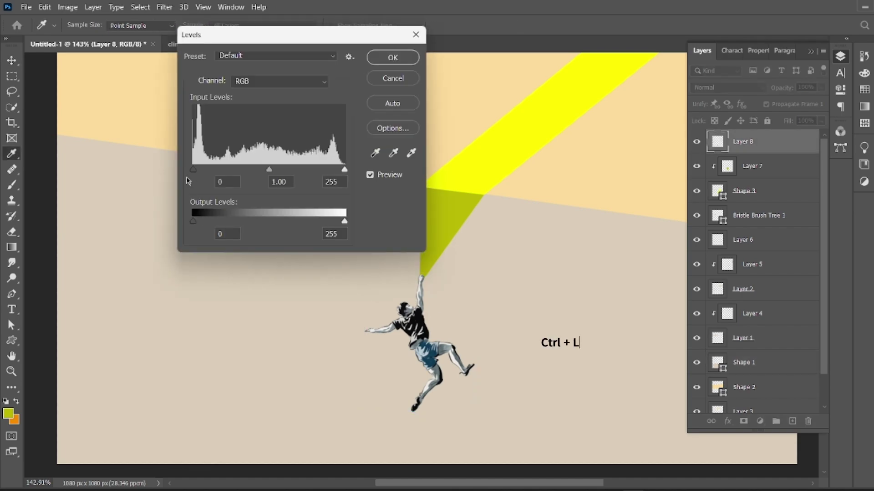
left_click_drag(193, 170, 188, 171)
left_click_drag(344, 170, 318, 171)
left_click_drag(194, 171, 221, 170)
left_click_drag(193, 221, 208, 221)
left_click(387, 66)
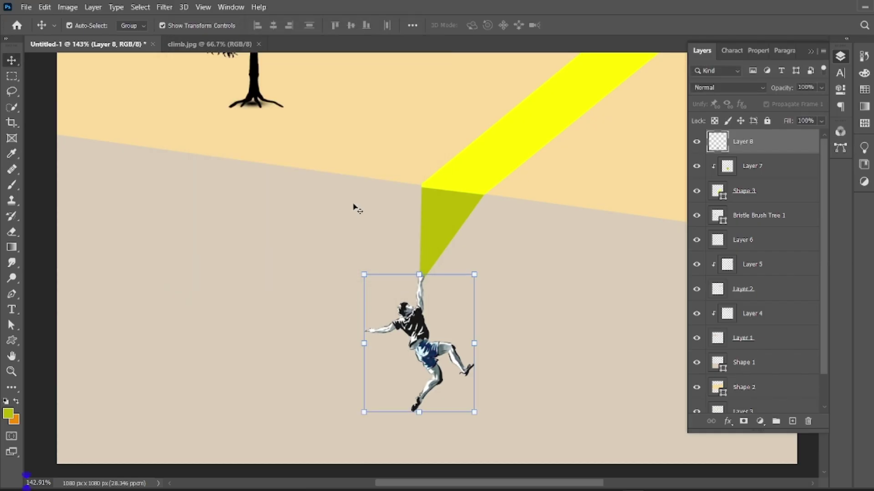
left_click(356, 250)
Add a Solid Color fill layer in pale cream directly above the Background to color the sky
key("ctrl+0")
left_click(216, 181)
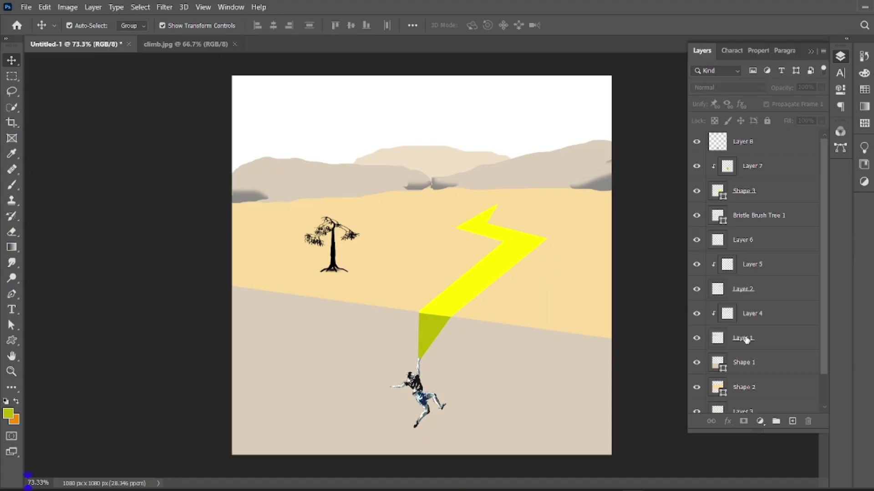
scroll(746, 340, "down", 2)
left_click(741, 400)
left_click(759, 421)
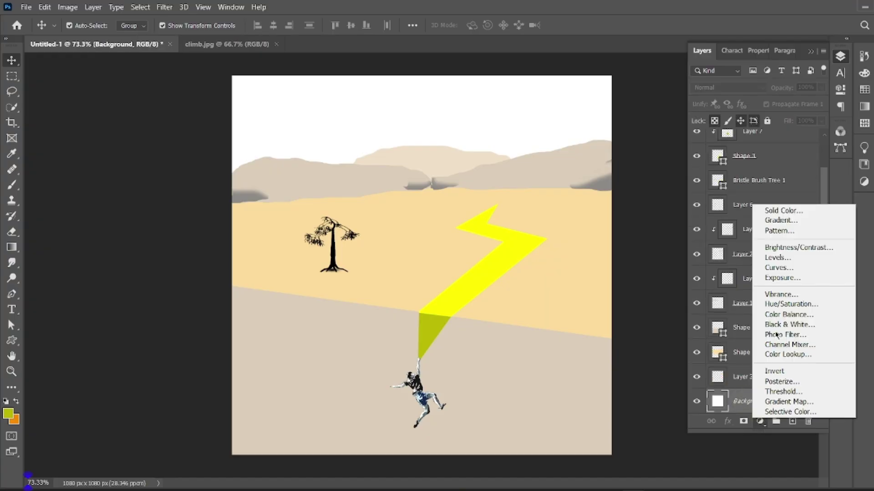
left_click(779, 212)
left_click(428, 220)
left_click_drag(550, 150, 524, 152)
left_click(746, 143)
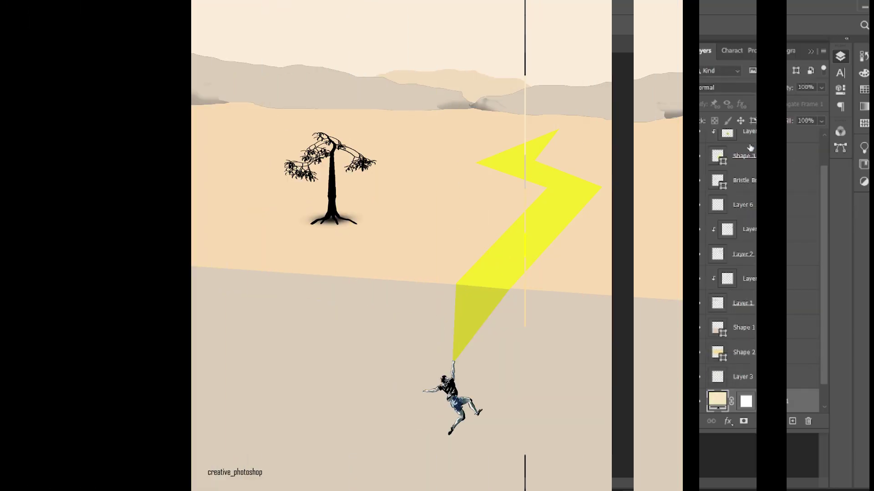